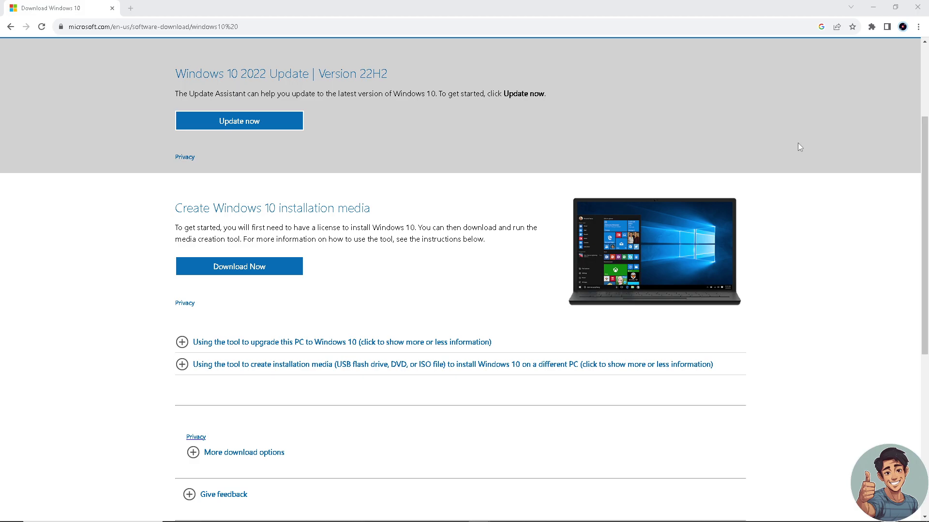
Close Chrome and reach Network and Sharing Center from the Control Panel home page.
{"action": "left_click", "coordinate": [917, 8]}
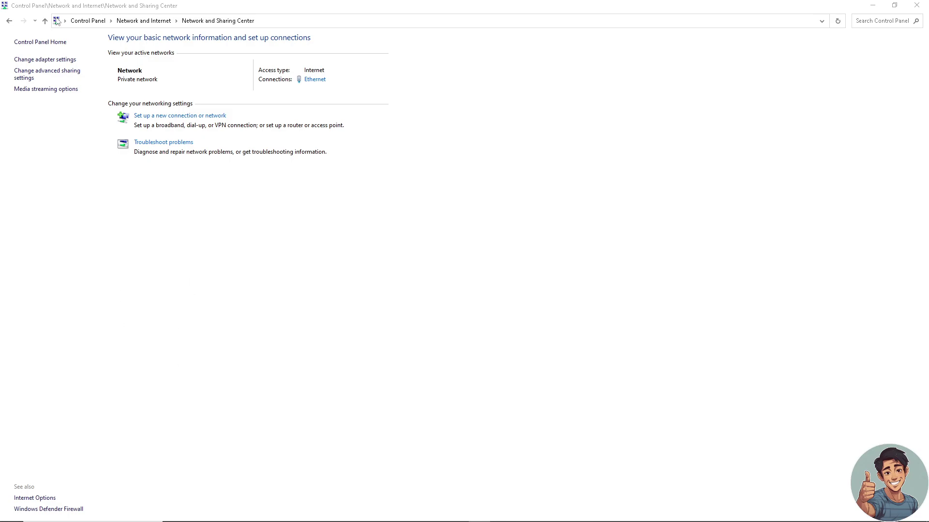
{"action": "left_click", "coordinate": [10, 21]}
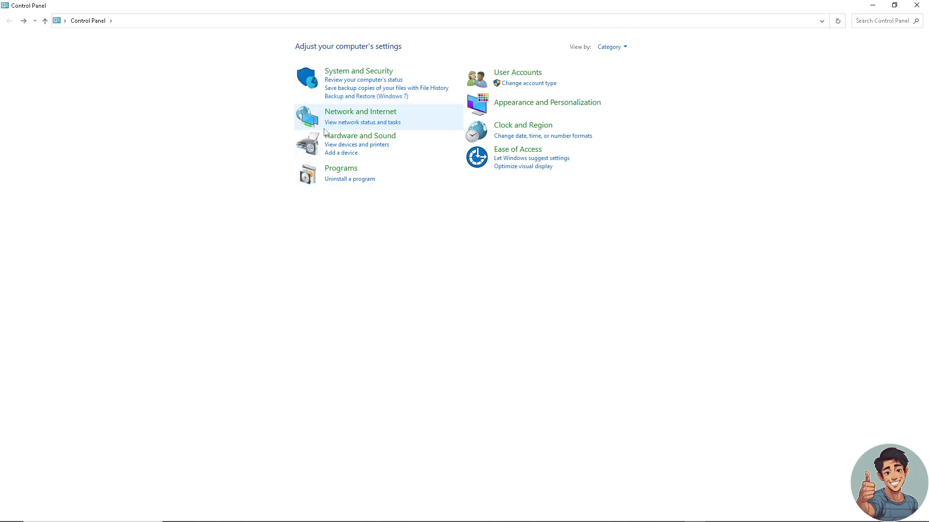
{"action": "left_click", "coordinate": [373, 124]}
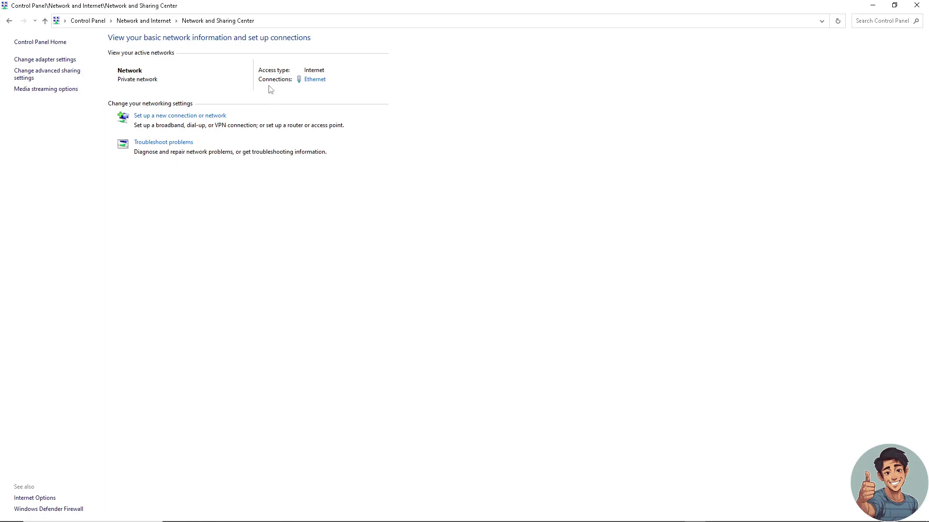
Open Internet Protocol Version 4 (TCP/IPv4) properties from the Ethernet connection's Properties.
{"action": "left_click", "coordinate": [317, 84]}
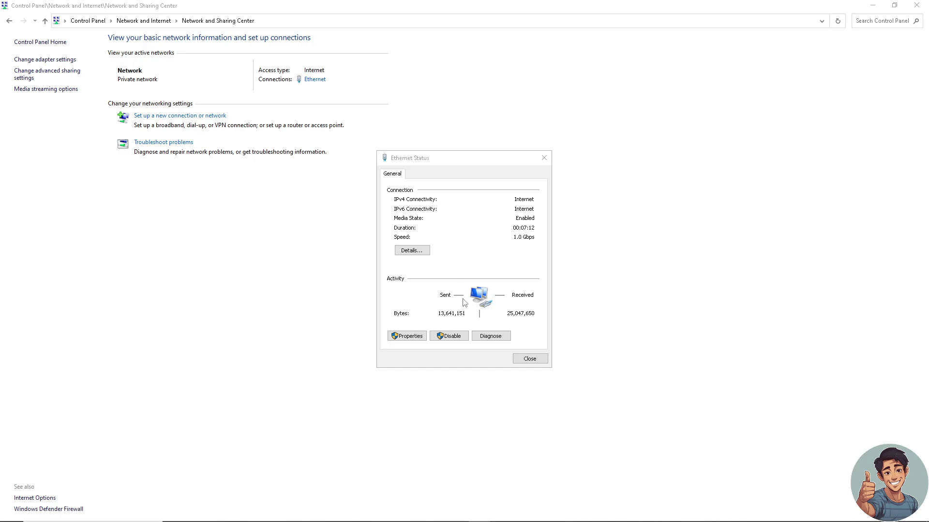
{"action": "left_click", "coordinate": [412, 337]}
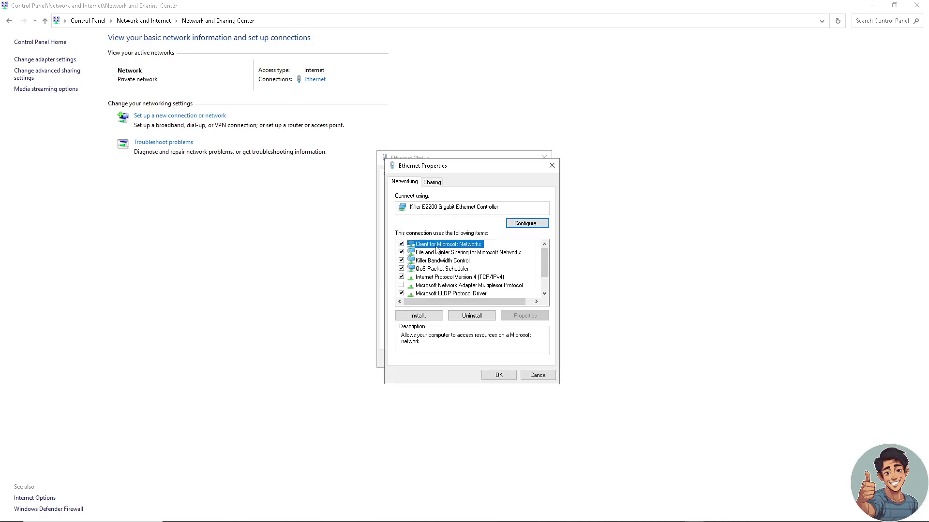
{"action": "left_click", "coordinate": [444, 278]}
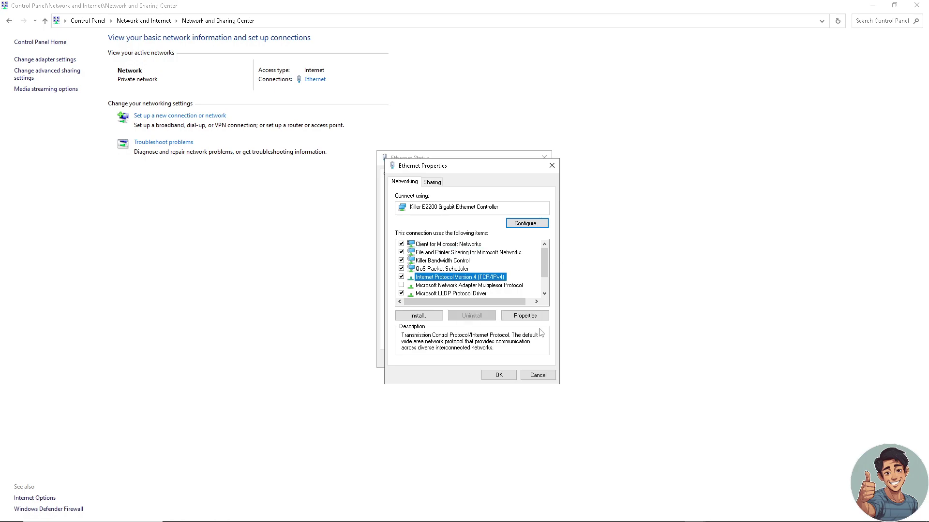
{"action": "left_click", "coordinate": [530, 317]}
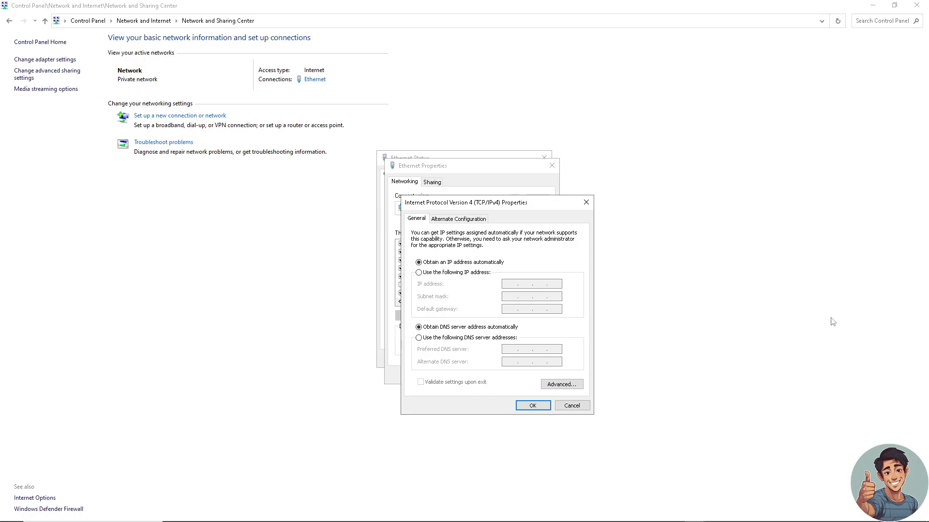
Set Ethernet IPv4 to 'Obtain DNS server address automatically' and confirm with OK.
{"action": "left_click", "coordinate": [428, 338]}
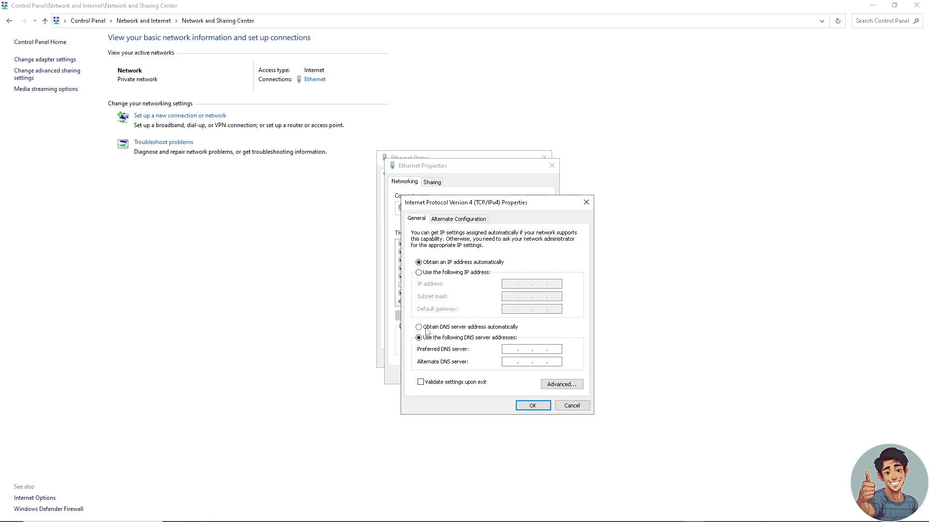
{"action": "left_click", "coordinate": [424, 330]}
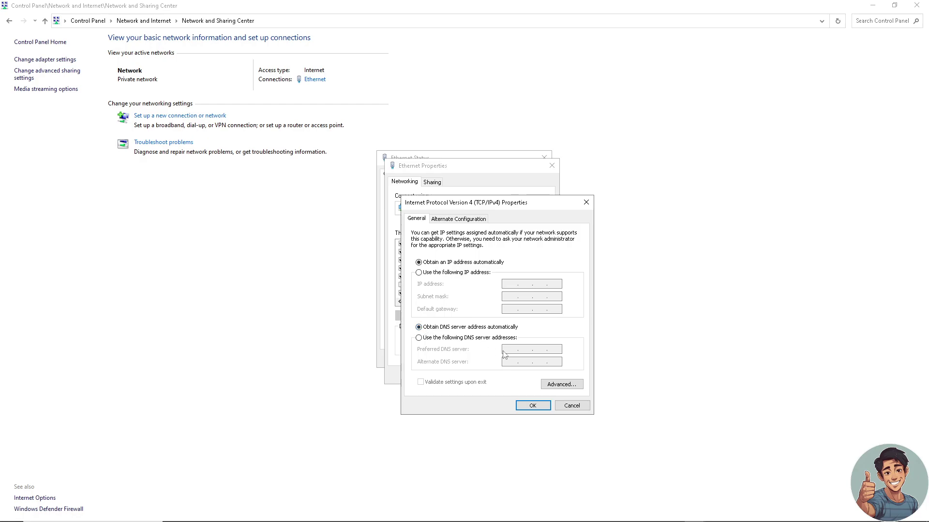
{"action": "left_click", "coordinate": [532, 406]}
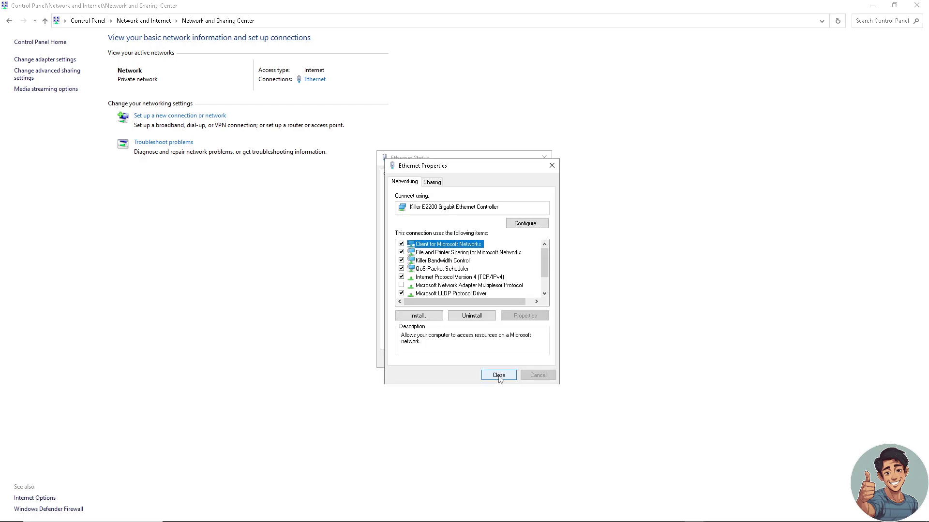
Close the Ethernet Properties and Ethernet Status windows.
{"action": "left_click", "coordinate": [499, 378]}
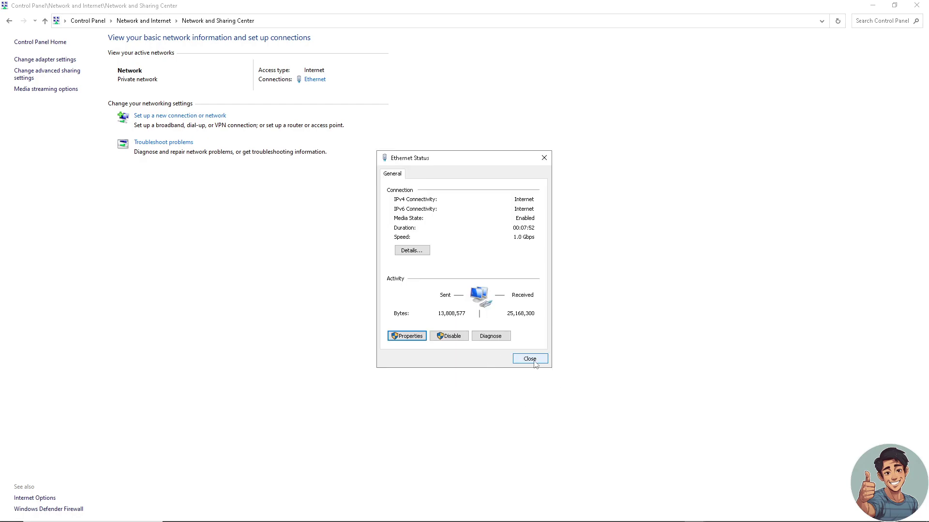
{"action": "left_click", "coordinate": [534, 363]}
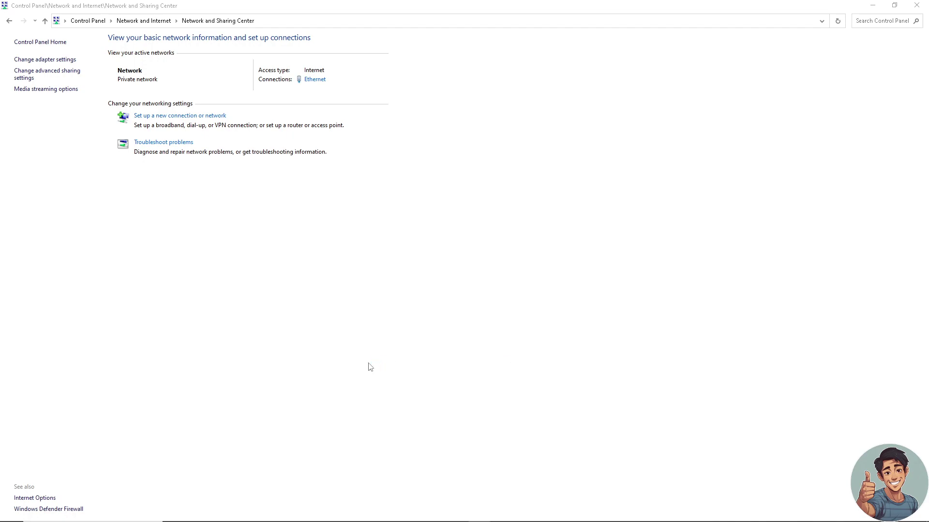